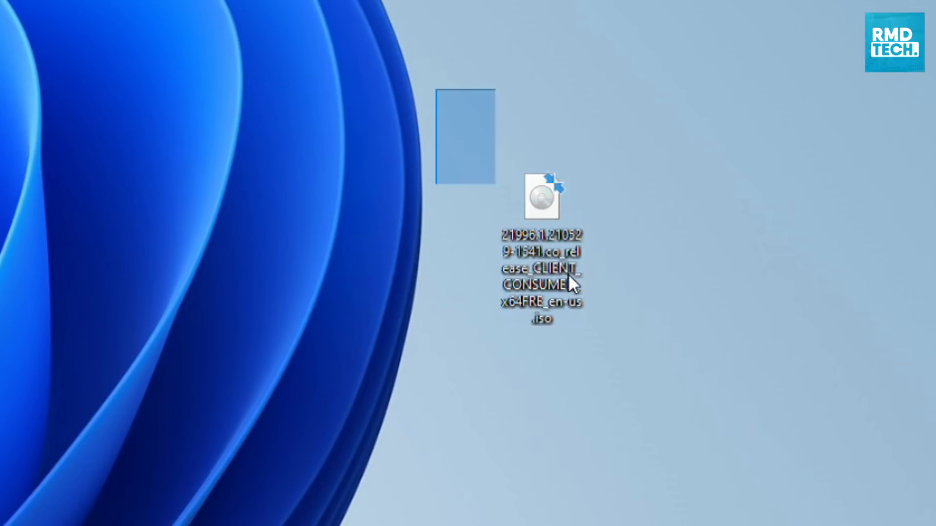
left_click(612, 384)
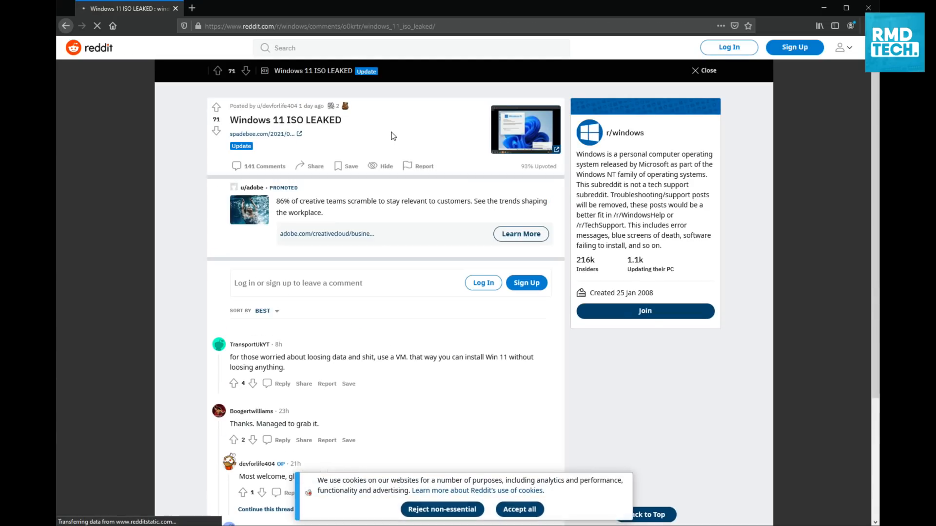
left_click(519, 509)
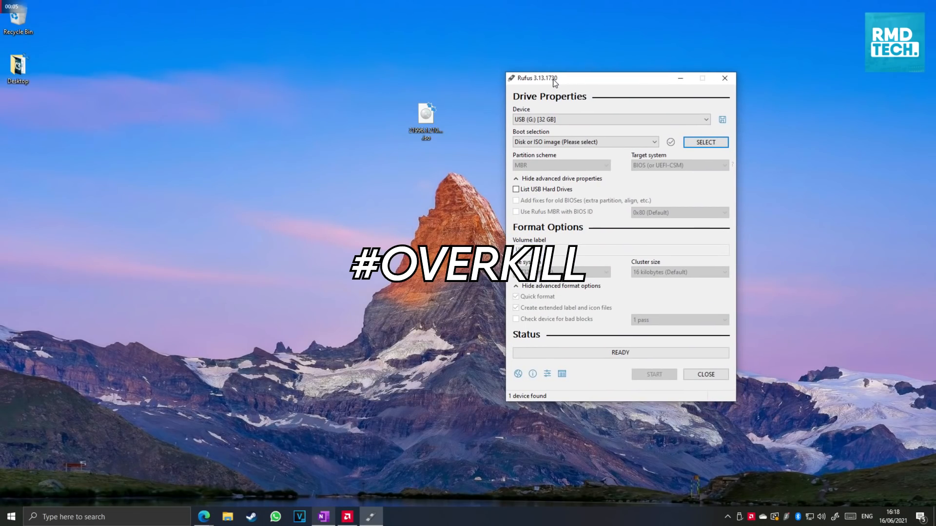
left_click(464, 204)
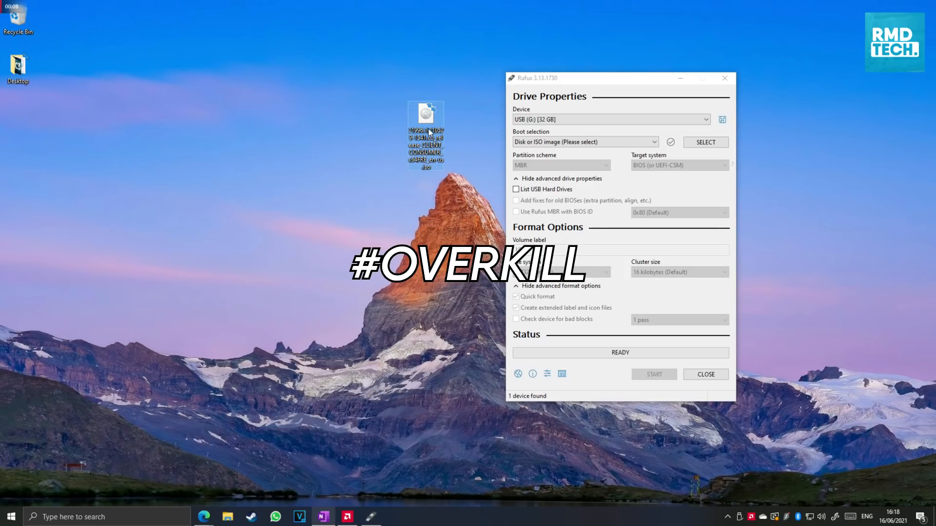
Write the Windows 11 ISO to the 32 GB USB drive in Rufus with the volume label Windows 11 Installer
left_click_drag(428, 125, 548, 142)
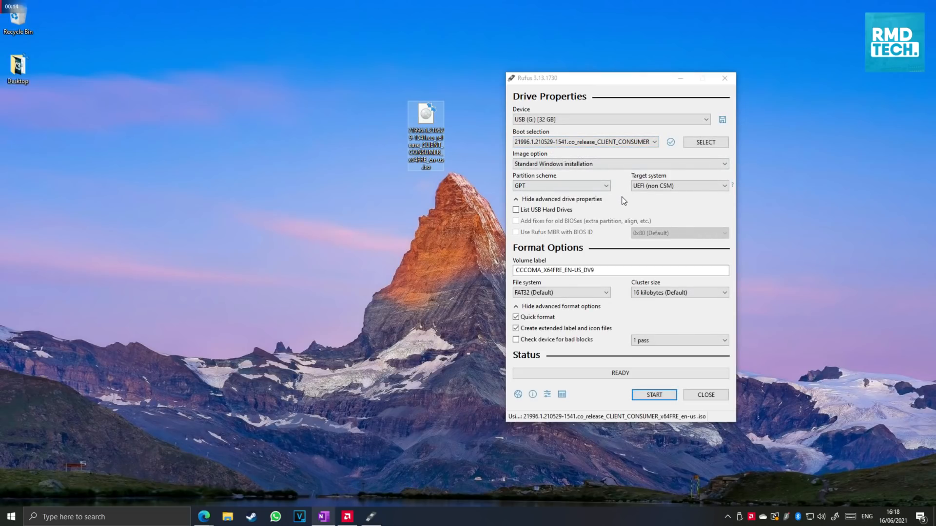
double_click(601, 271)
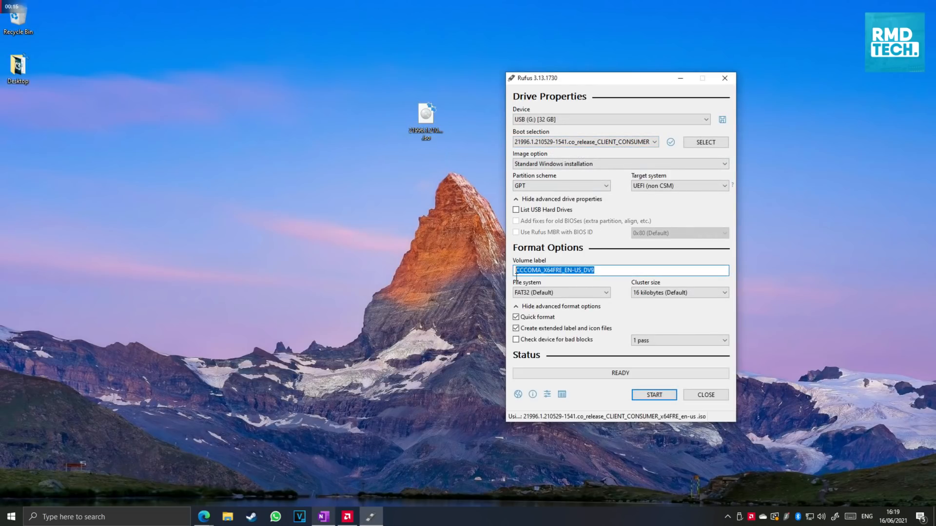
type("Windows 11 Installer")
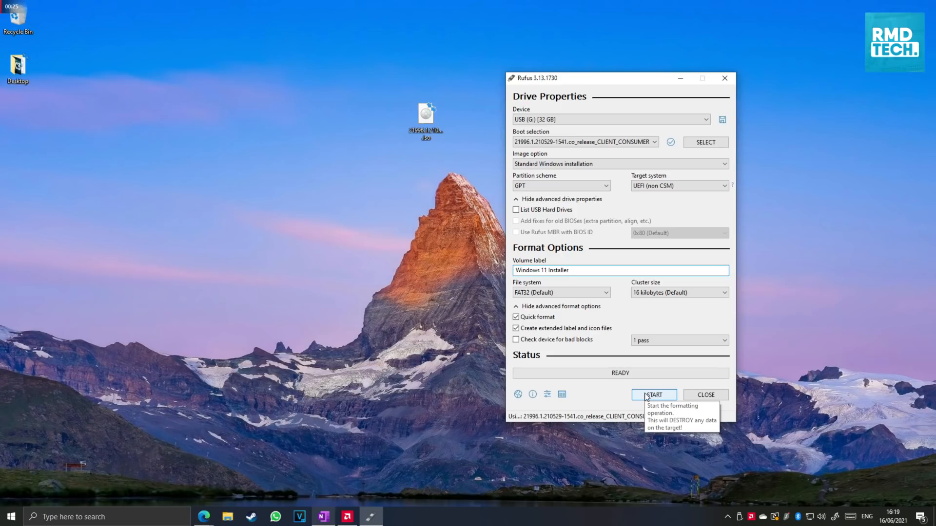
left_click(645, 396)
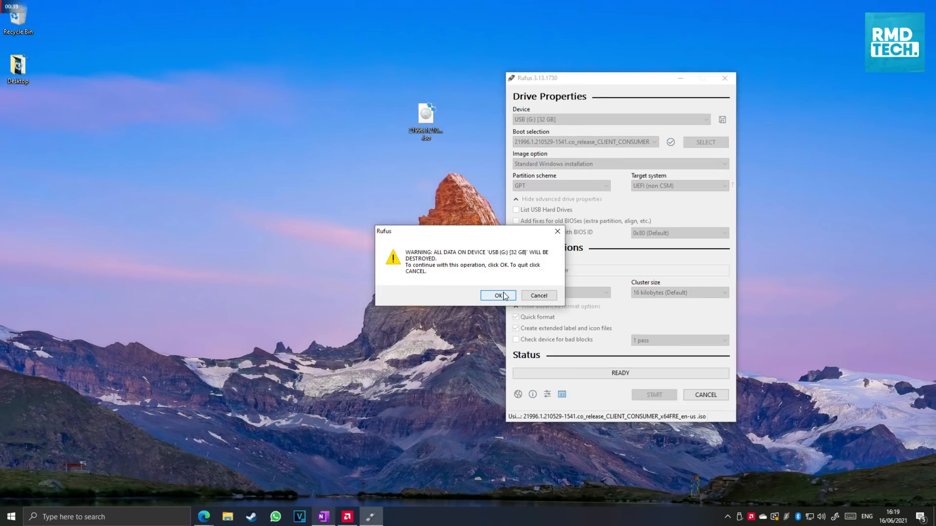
left_click(495, 294)
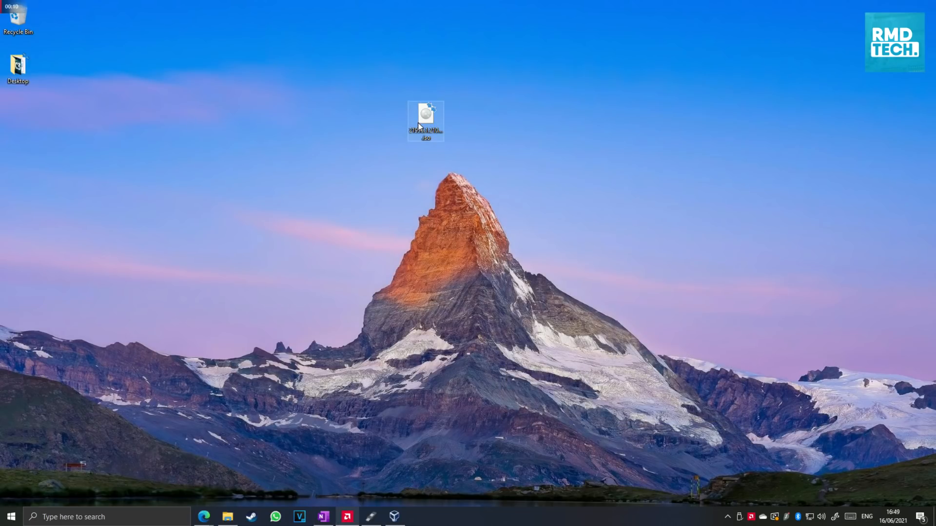
Switch to VirtualBox, start the Windows 11 virtual machine and dismiss the keyboard capture notice
left_click(394, 516)
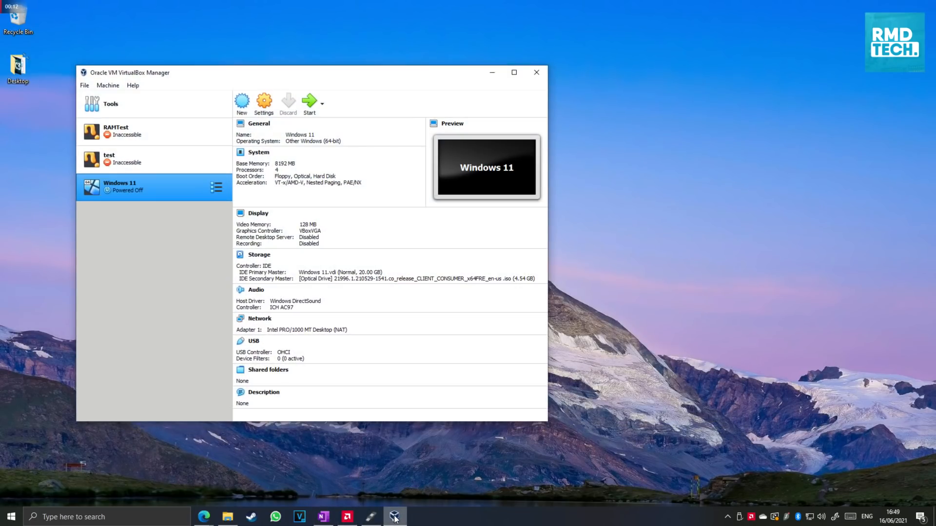
left_click(309, 103)
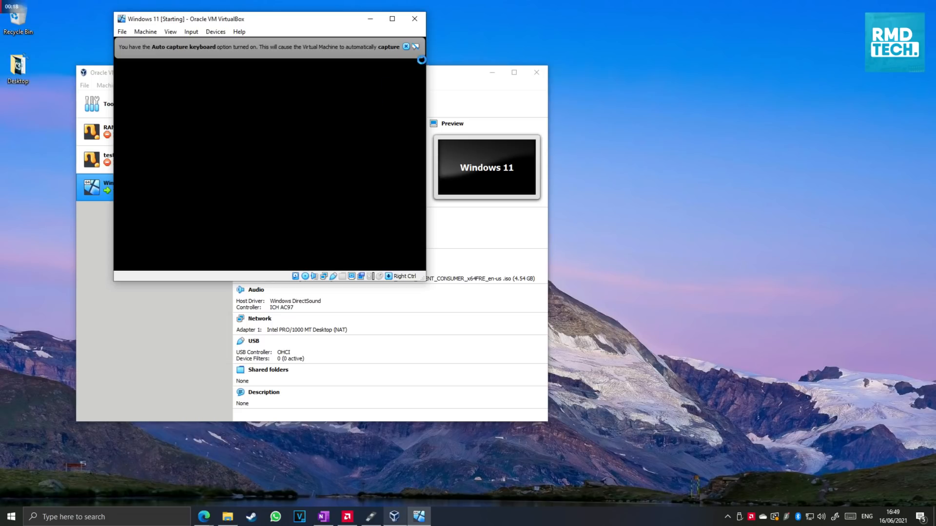
left_click(407, 46)
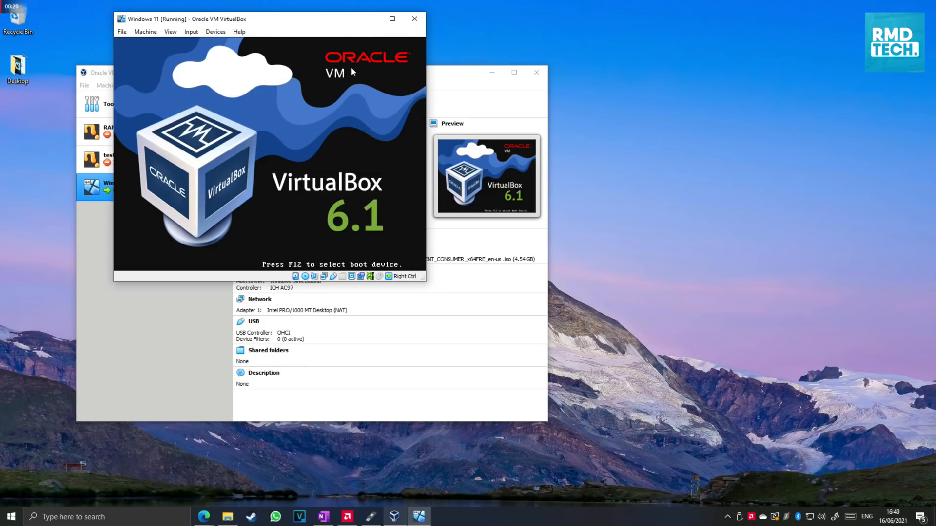
key("F12")
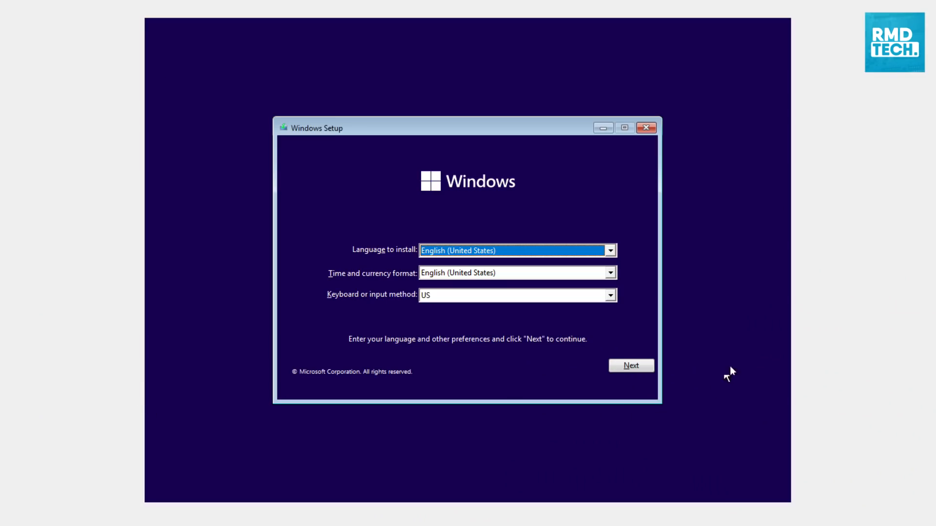
Keep English (United States) with the US keyboard in Windows Setup and start the installation
left_click(608, 252)
left_click(606, 254)
left_click(611, 297)
left_click(610, 297)
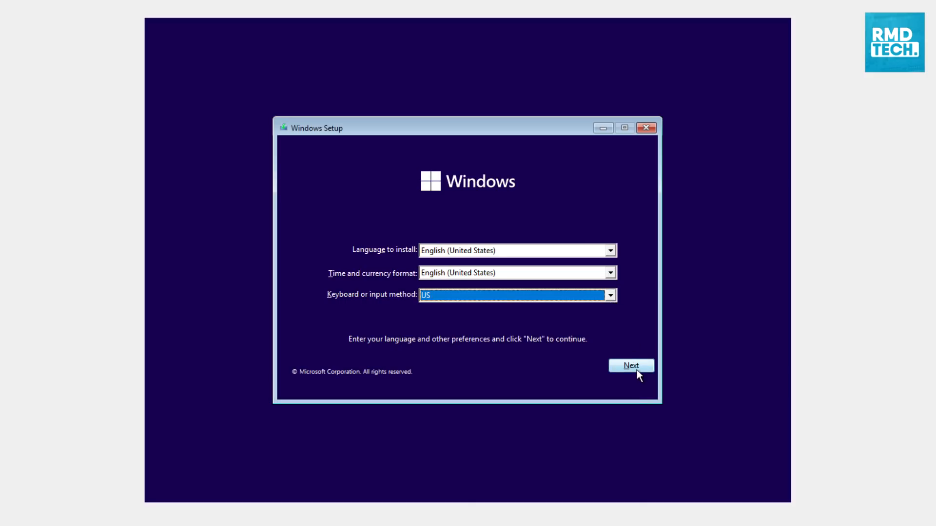
left_click(633, 367)
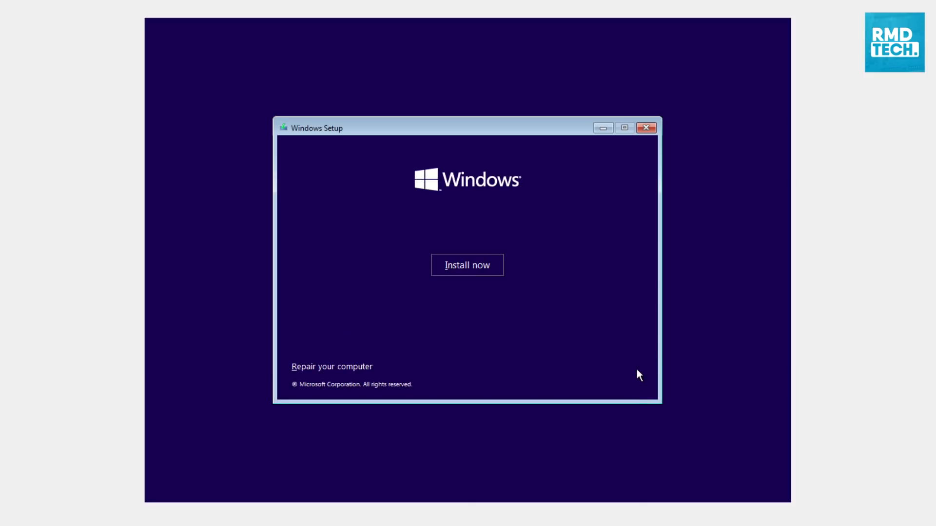
left_click(455, 265)
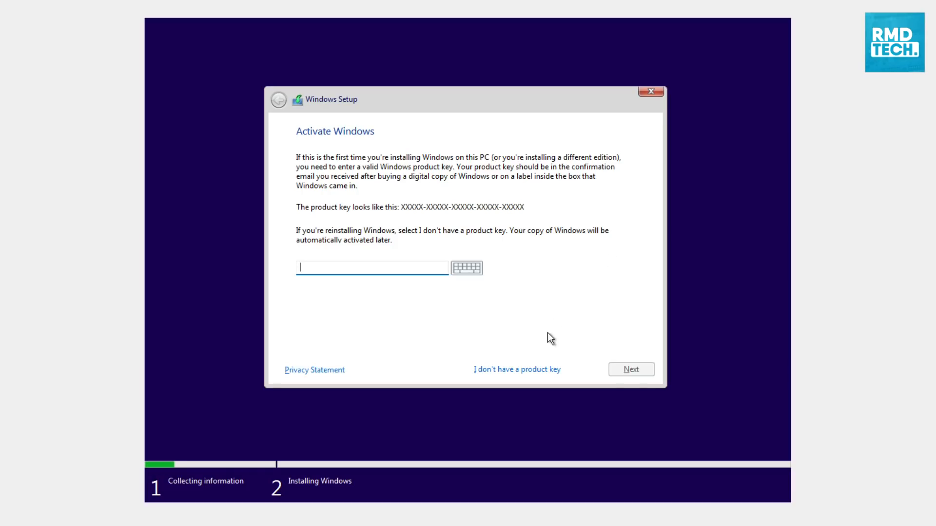
Continue without a product key and choose Windows 11 Home as the edition to install
left_click(533, 366)
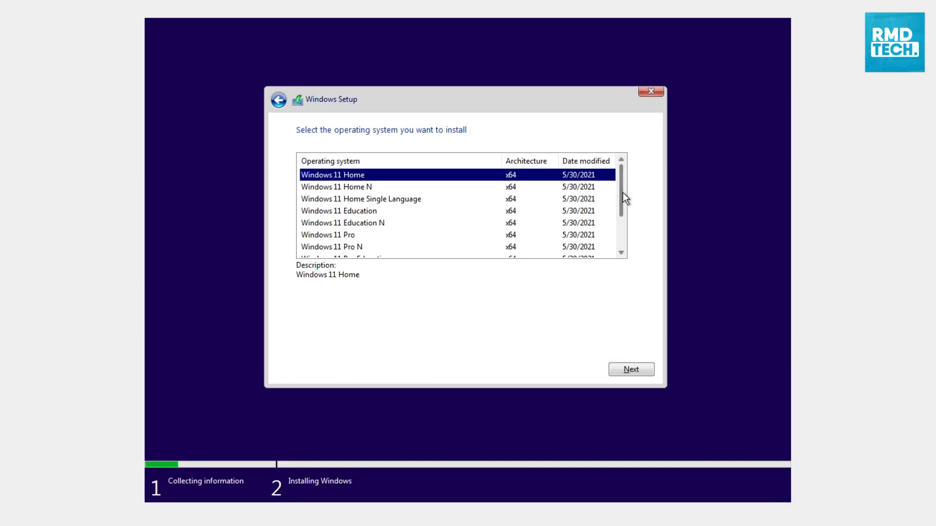
mouse_move(621, 193)
left_mouse_down()
mouse_move(626, 227)
mouse_move(622, 193)
left_mouse_up()
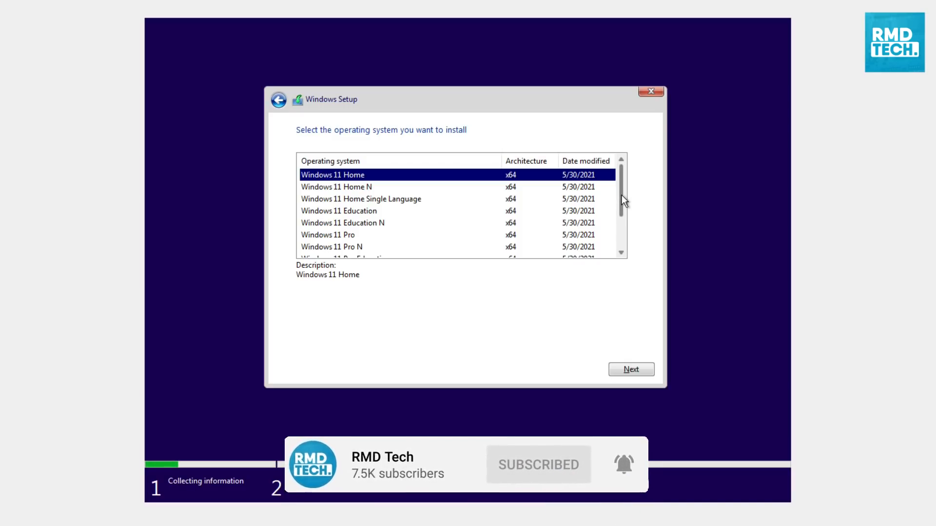
left_click(631, 370)
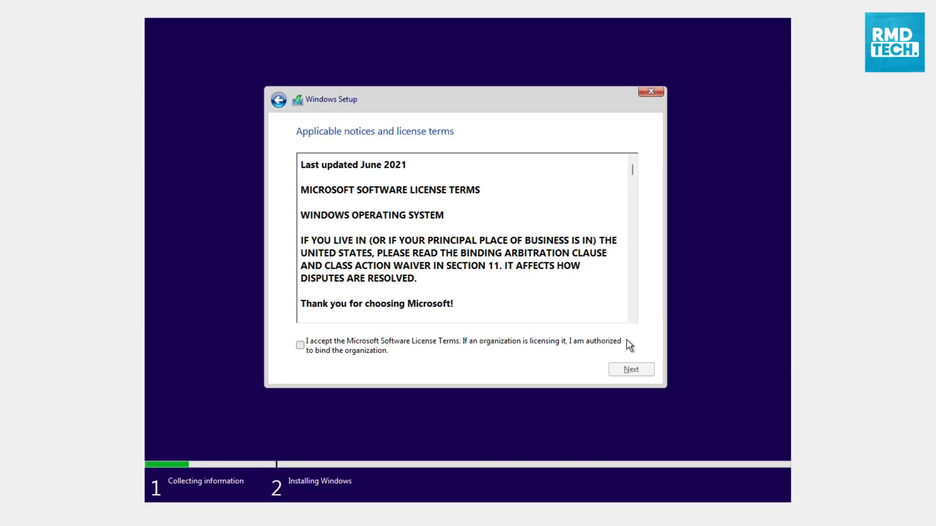
Accept the license terms and run a custom installation onto the Drive 0 unallocated space
left_click(302, 347)
left_click(621, 368)
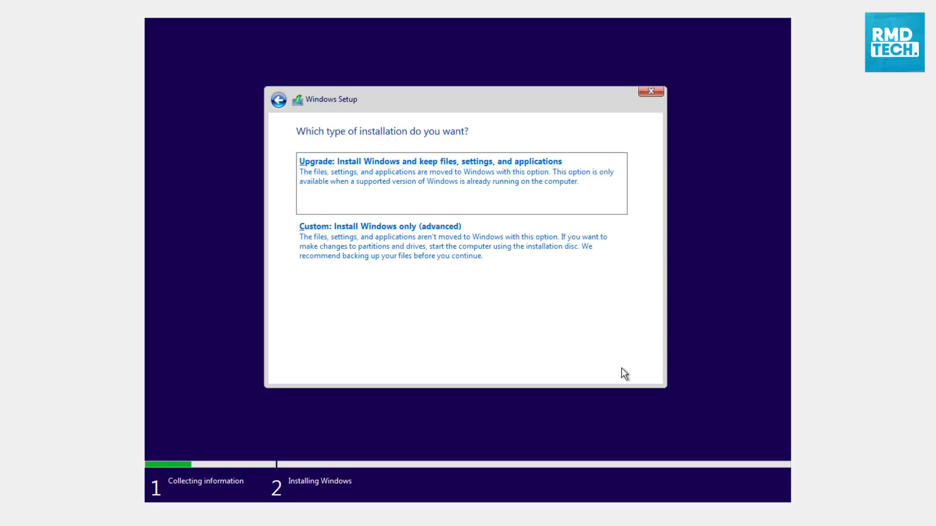
left_click(475, 233)
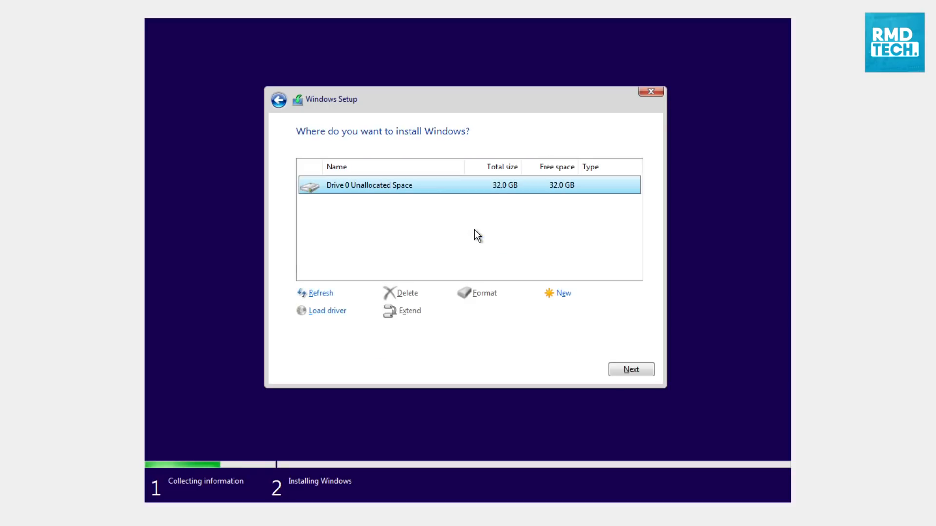
left_click(637, 367)
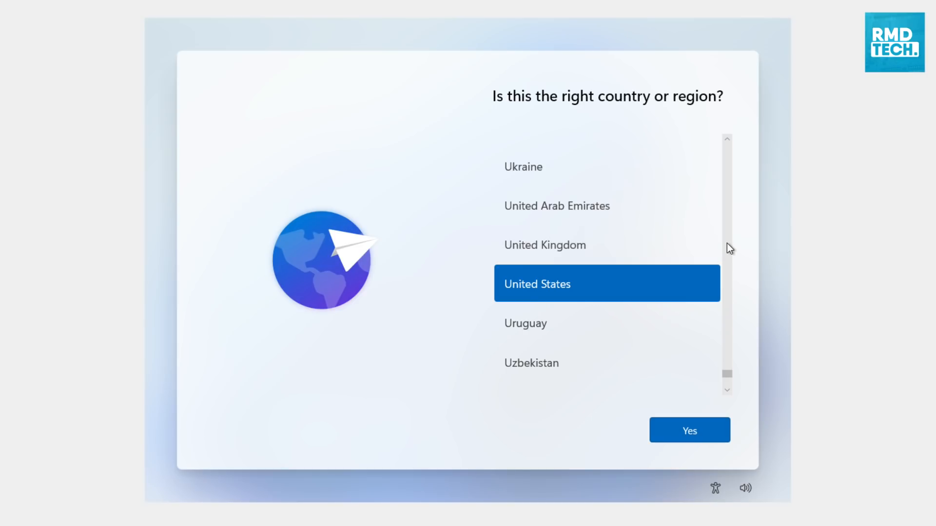
Set both the country or region and the keyboard layout to United Kingdom
left_click(674, 245)
left_click(698, 428)
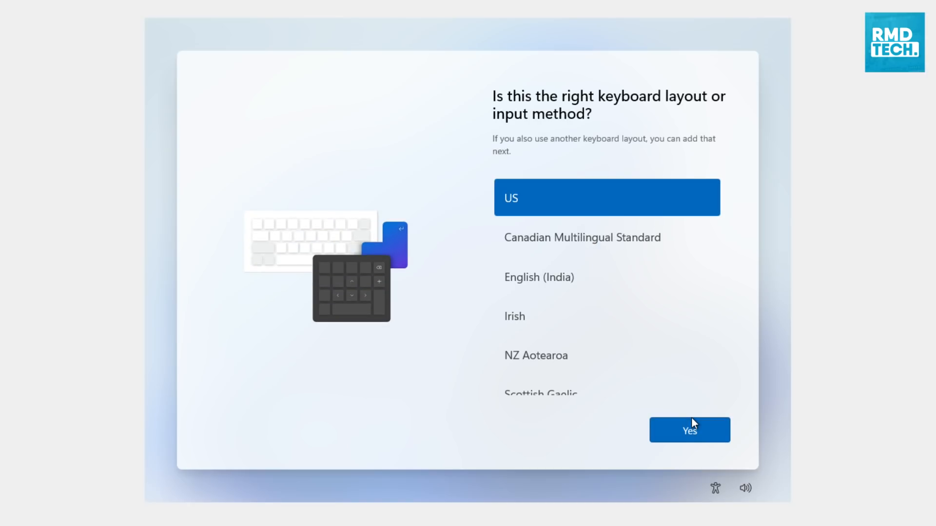
scroll(629, 319, "down", 1)
scroll(628, 320, "down", 3)
left_click(603, 273)
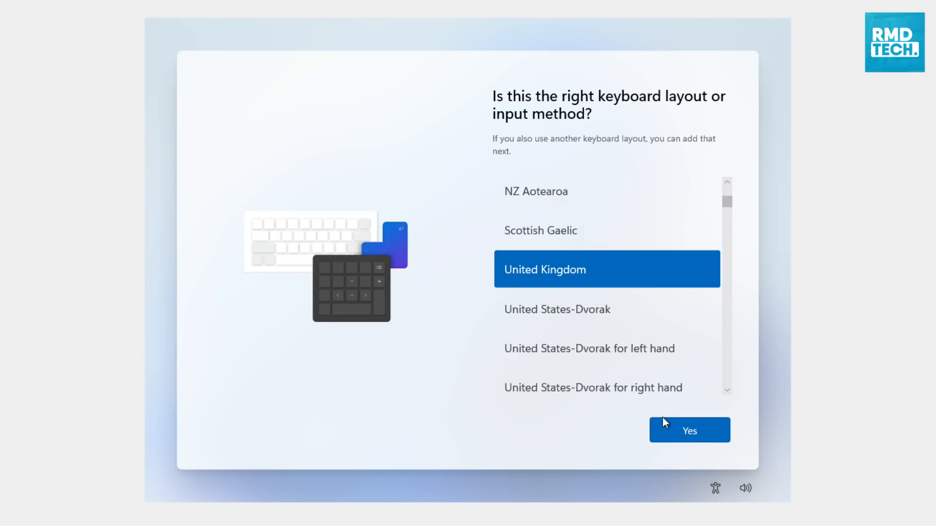
left_click(668, 430)
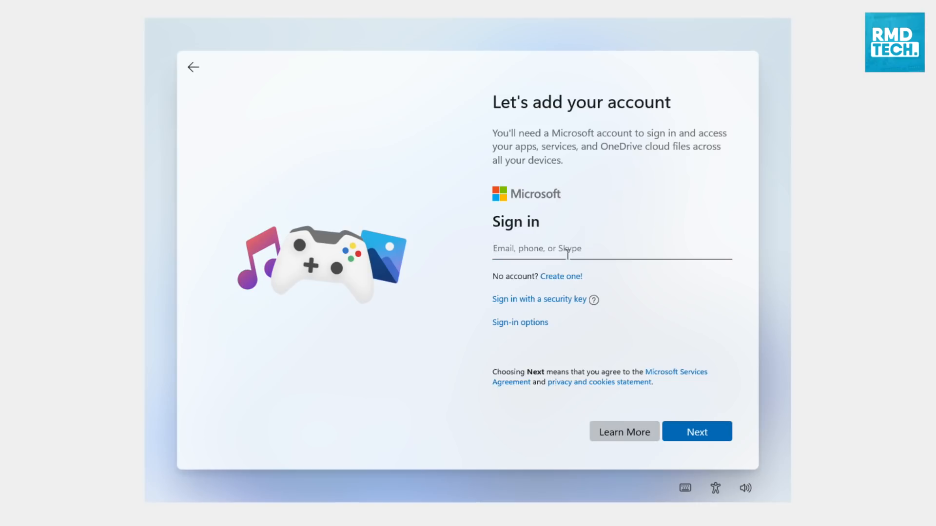
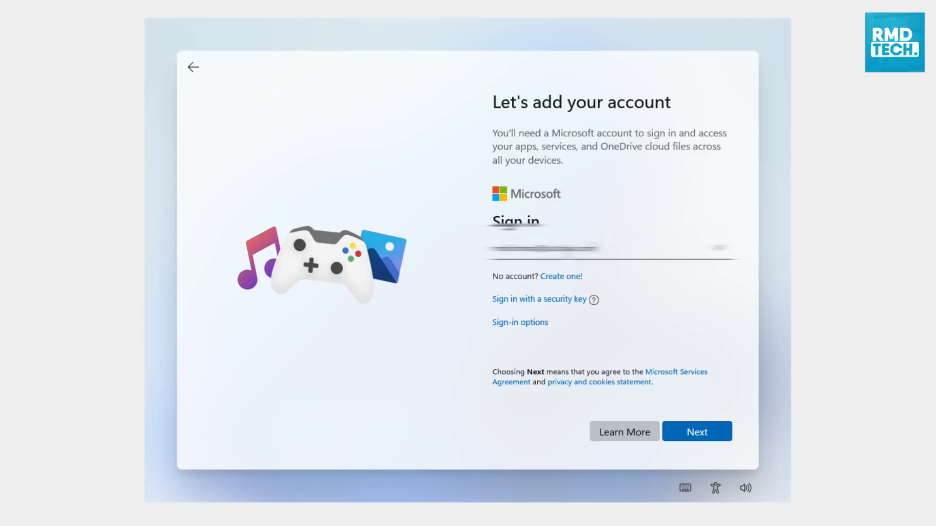
Sign in with the Microsoft account's e-mail address and set up a Windows Hello PIN
left_click(726, 432)
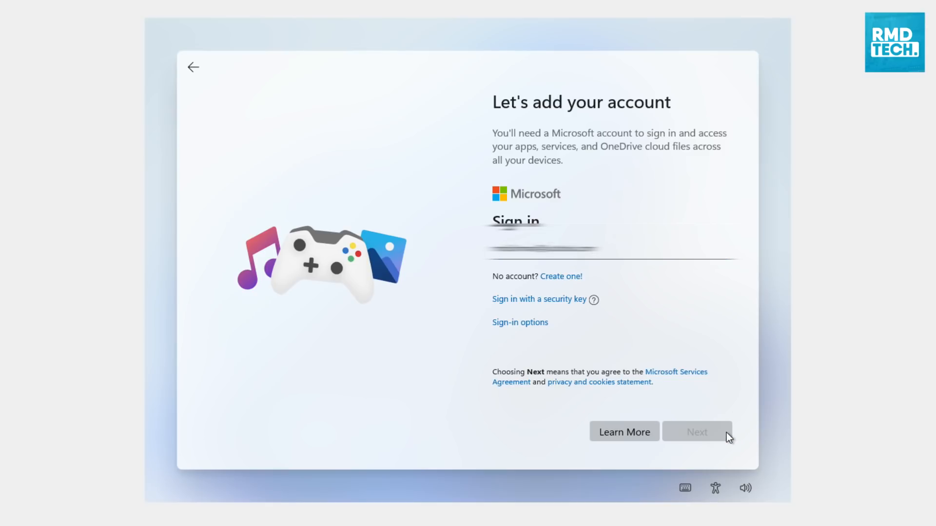
left_click(675, 183)
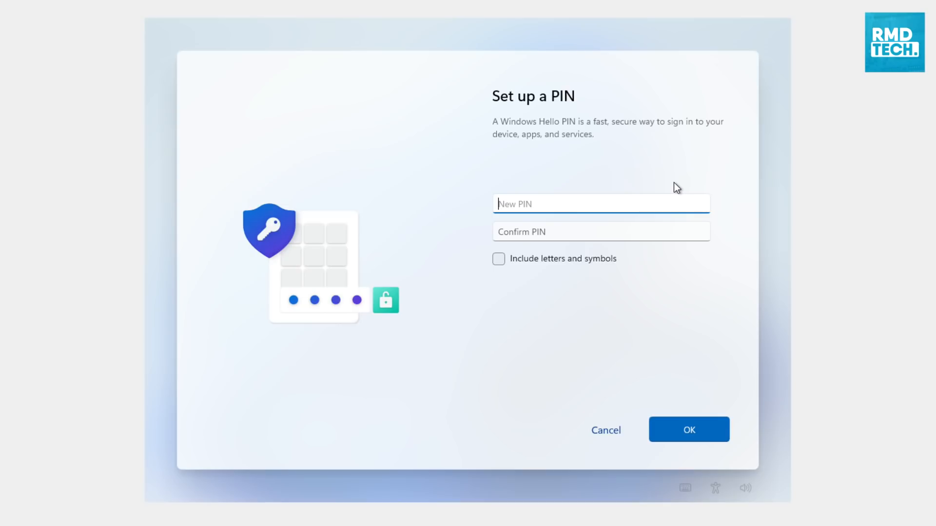
left_click(720, 423)
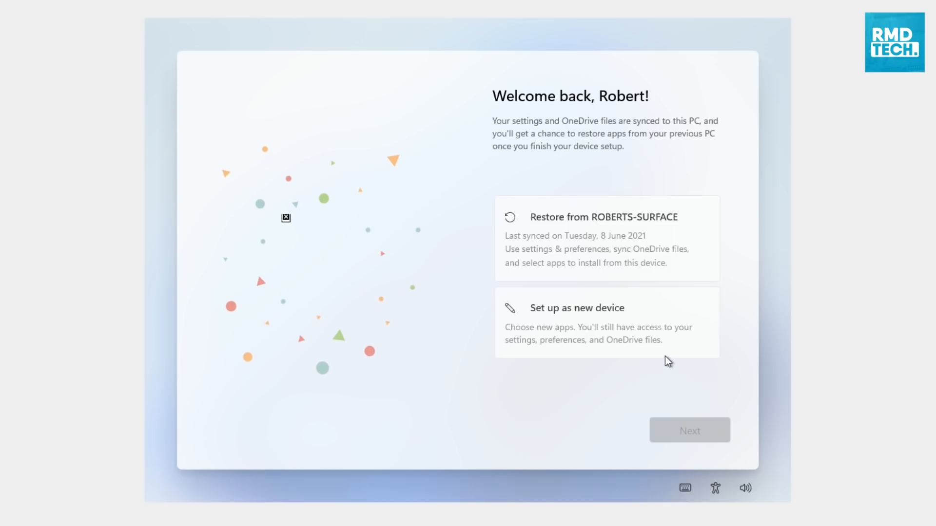
Choose to set up the PC as a new device and decline location and advertising ID use
left_click(629, 344)
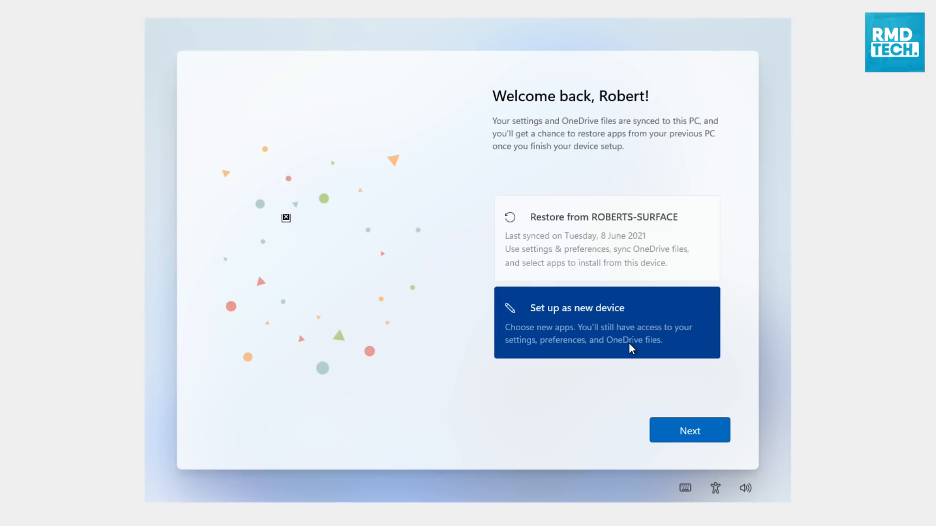
left_click(679, 427)
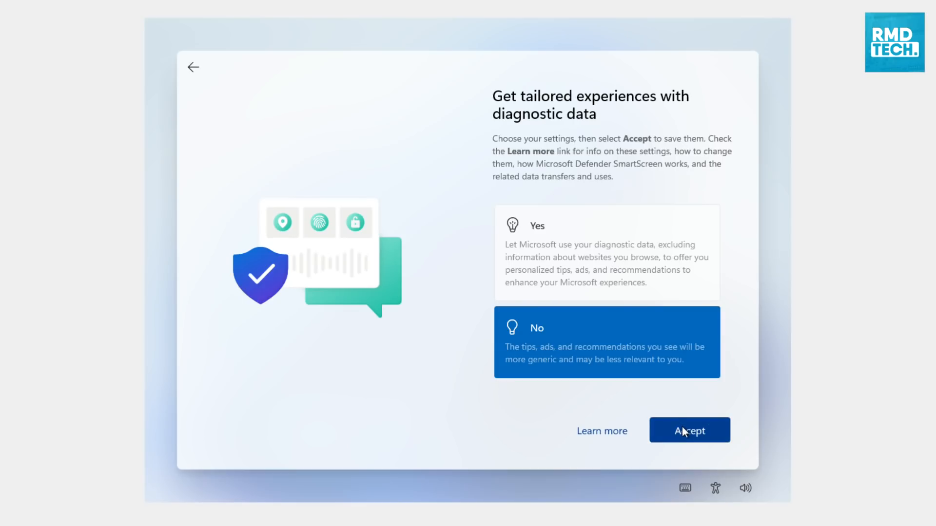
left_click(683, 426)
left_click(644, 336)
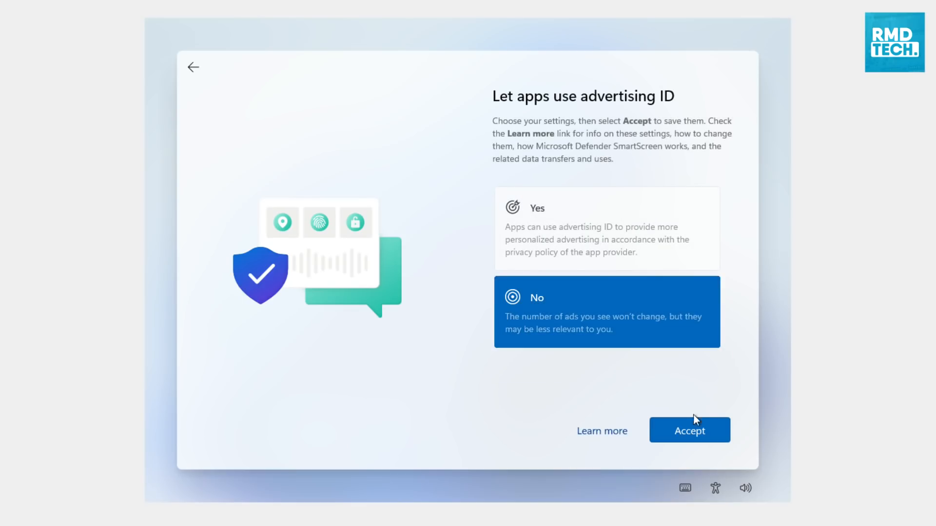
left_click(693, 431)
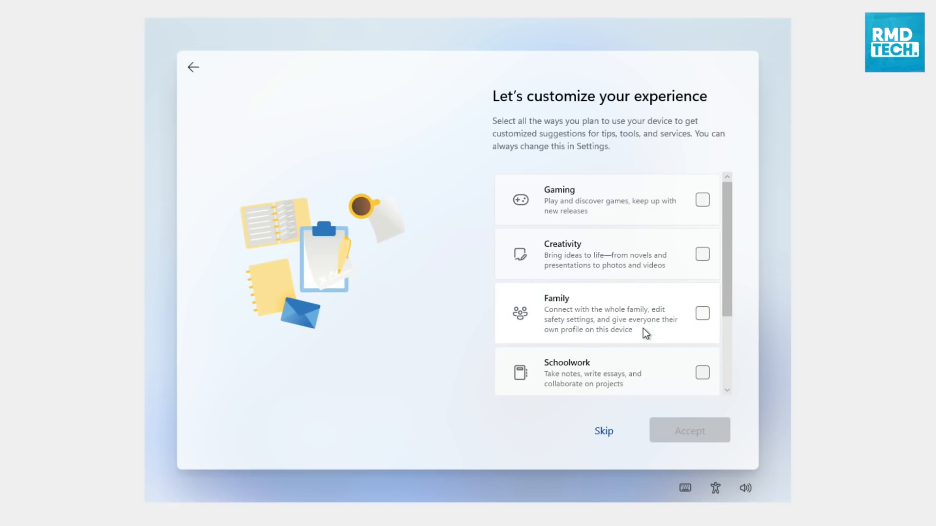
Select Gaming as the planned device use and choose to store files only on this device
left_click(658, 217)
left_click(682, 431)
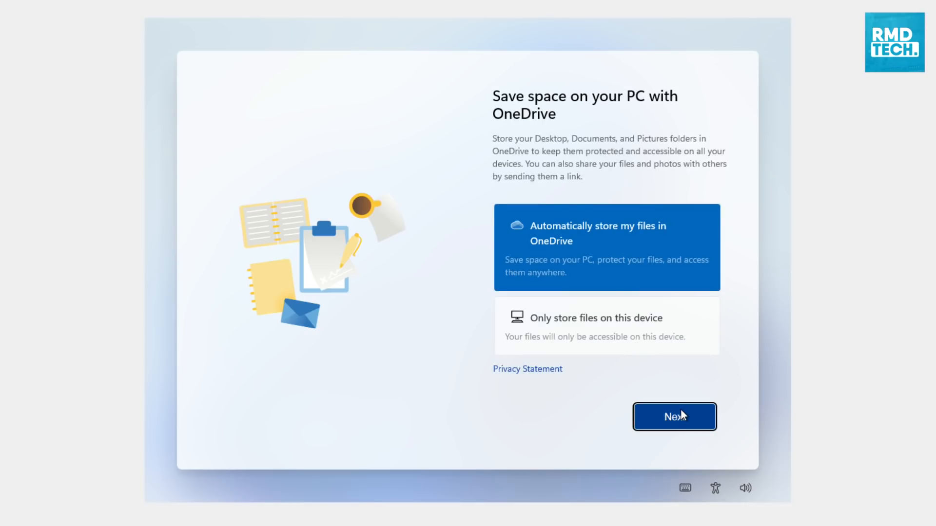
left_click(593, 344)
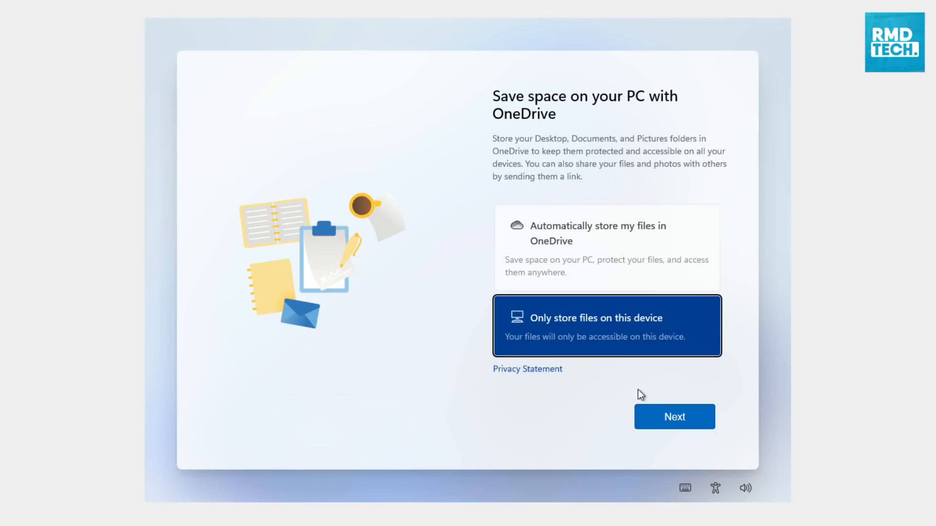
left_click(663, 415)
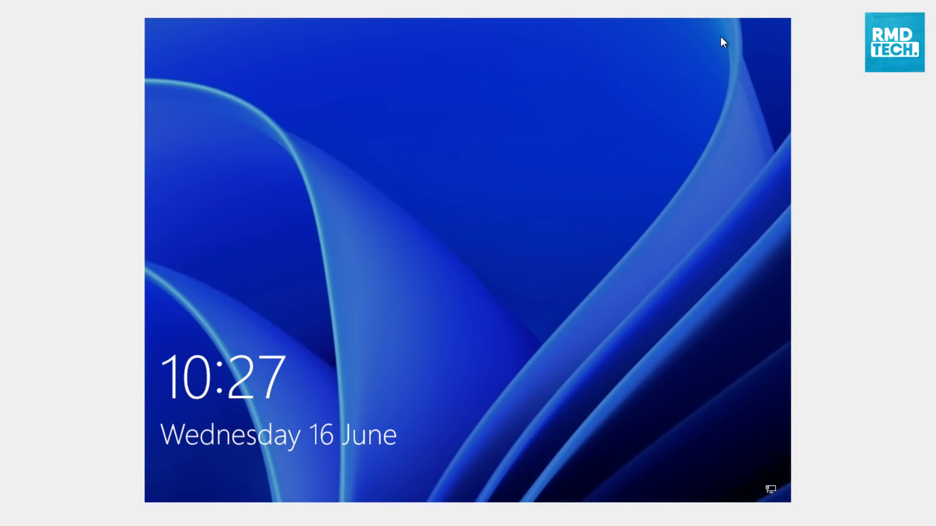
Unlock Windows with the account PIN, and dismiss the Start menu and the File Explorer window
left_click(613, 116)
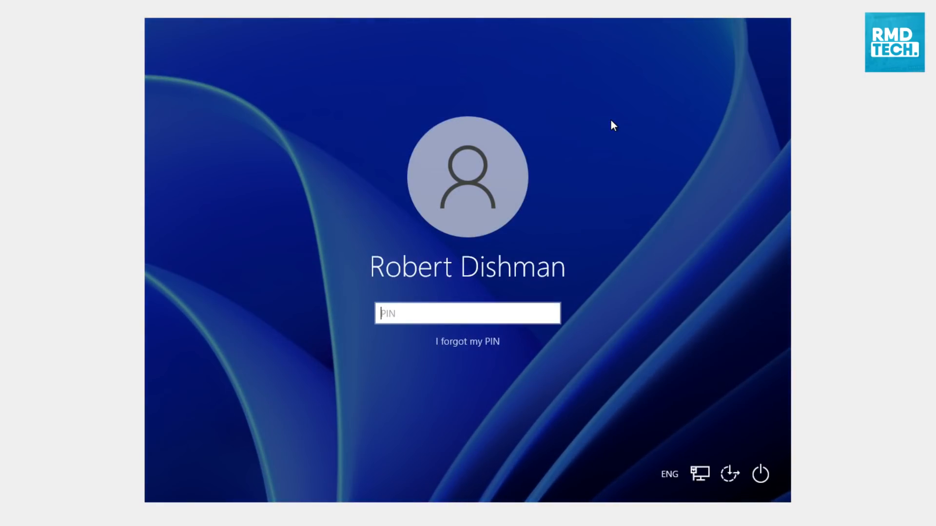
type("••••••")
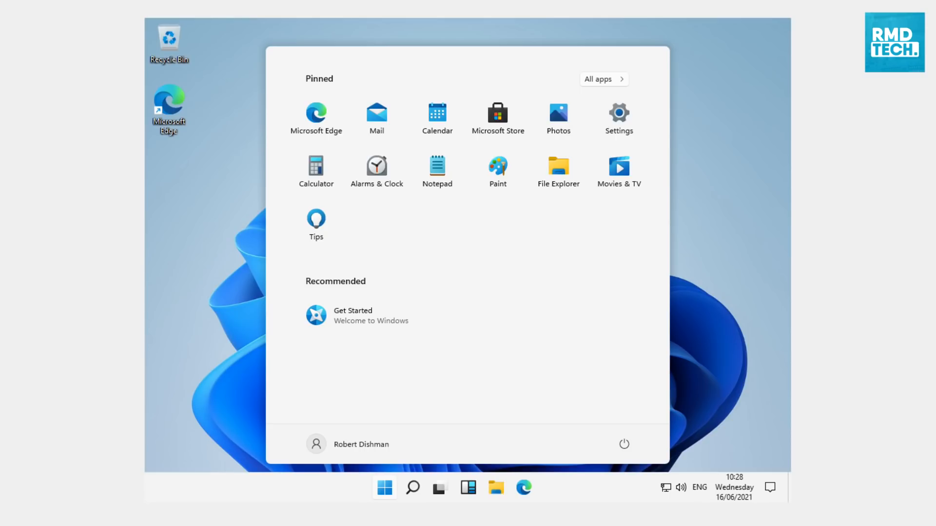
left_click(682, 210)
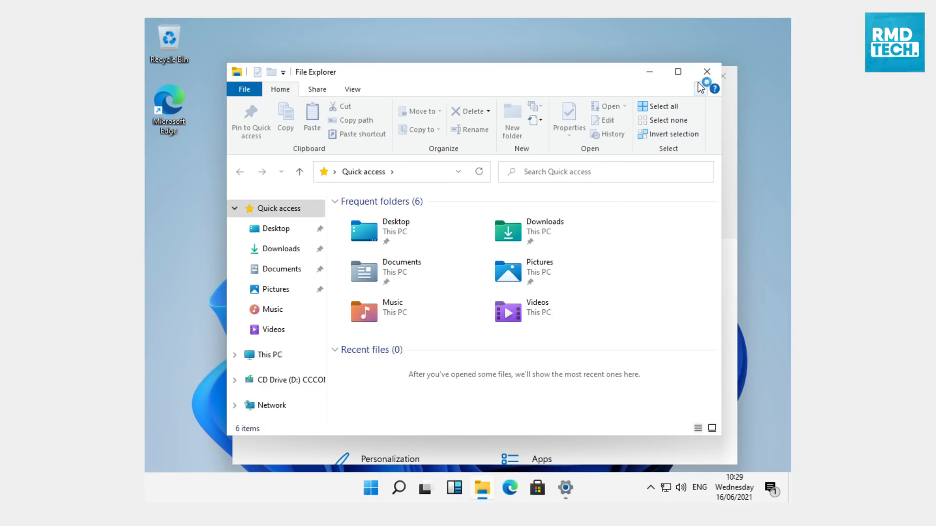
left_click(707, 73)
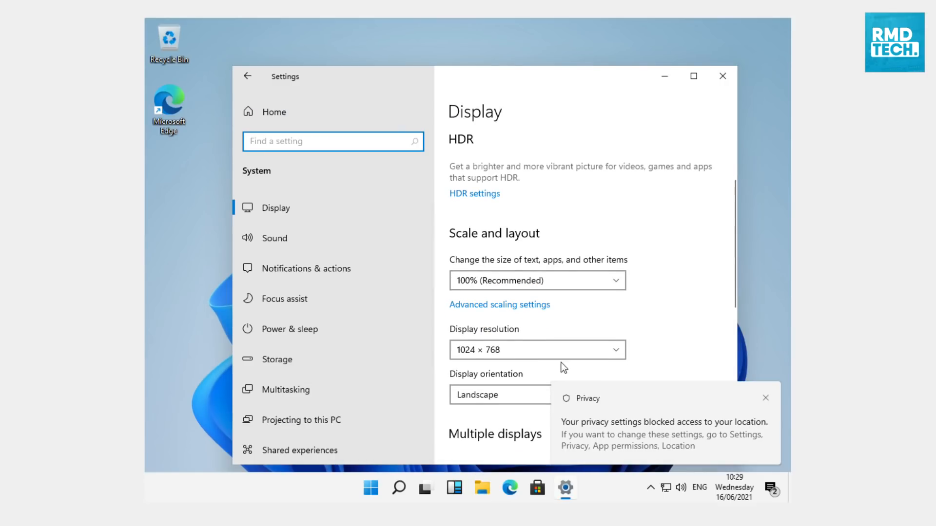
Try the display resolutions 1600 × 1200 and 1280 × 1024, keeping the changes each time
left_click(537, 355)
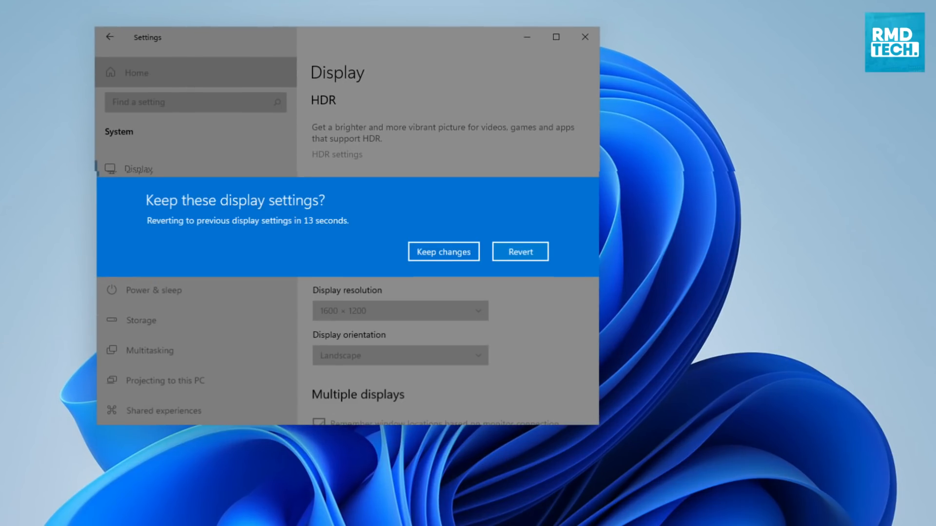
left_click(466, 256)
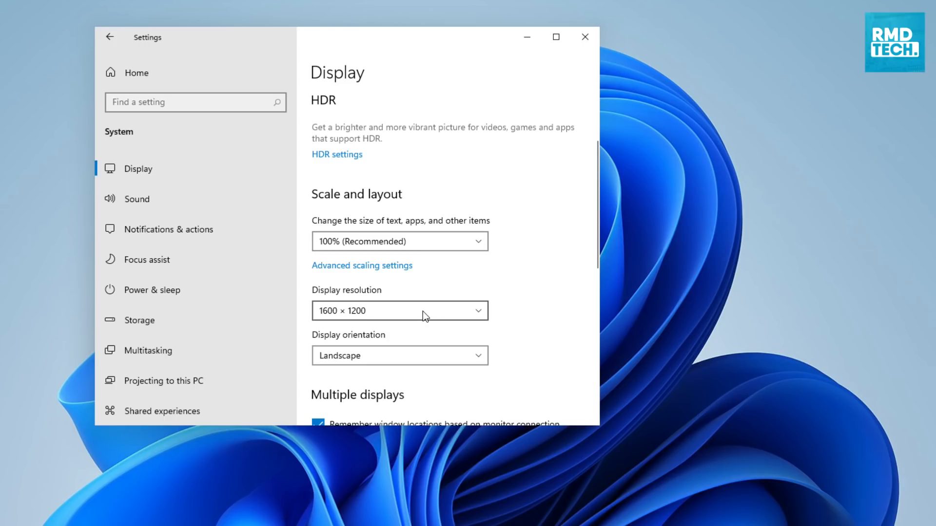
left_click(422, 311)
left_click(408, 330)
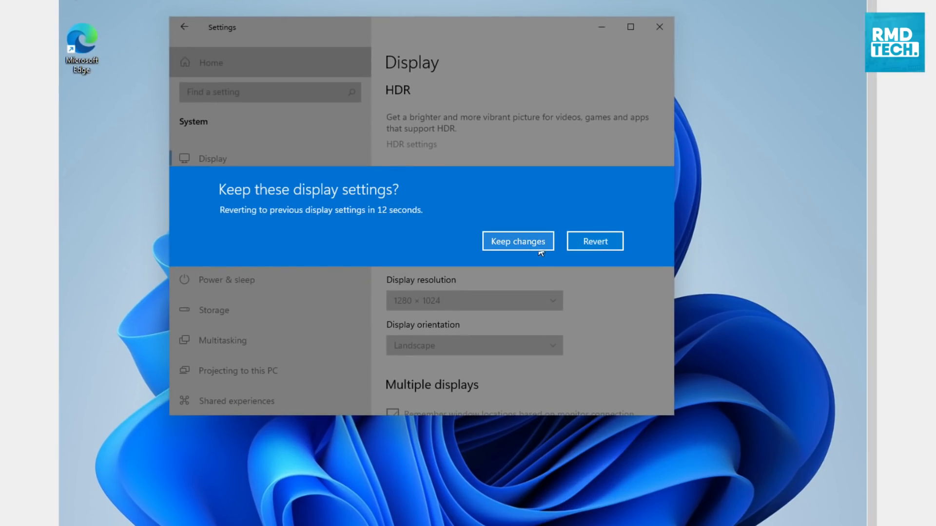
left_click(539, 250)
View the advanced scaling settings and return to the display settings
left_click(459, 294)
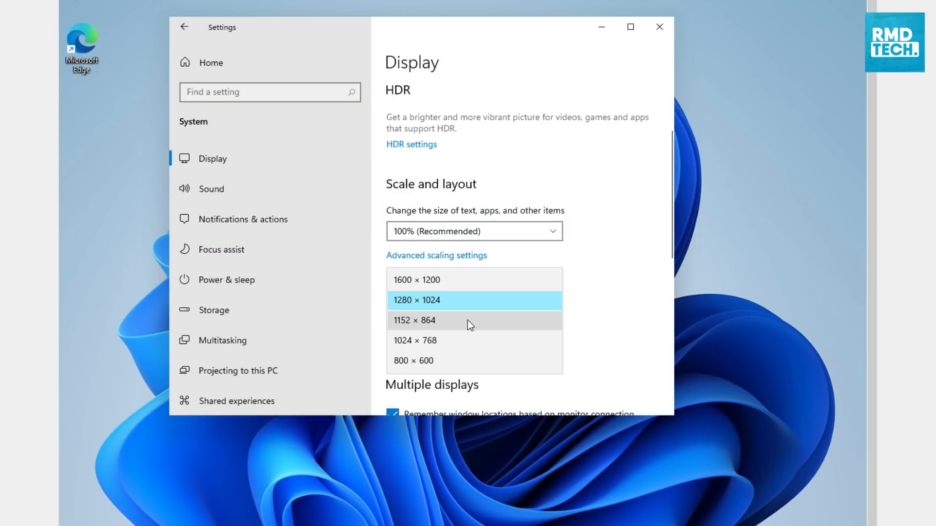
left_click(453, 260)
left_click(455, 261)
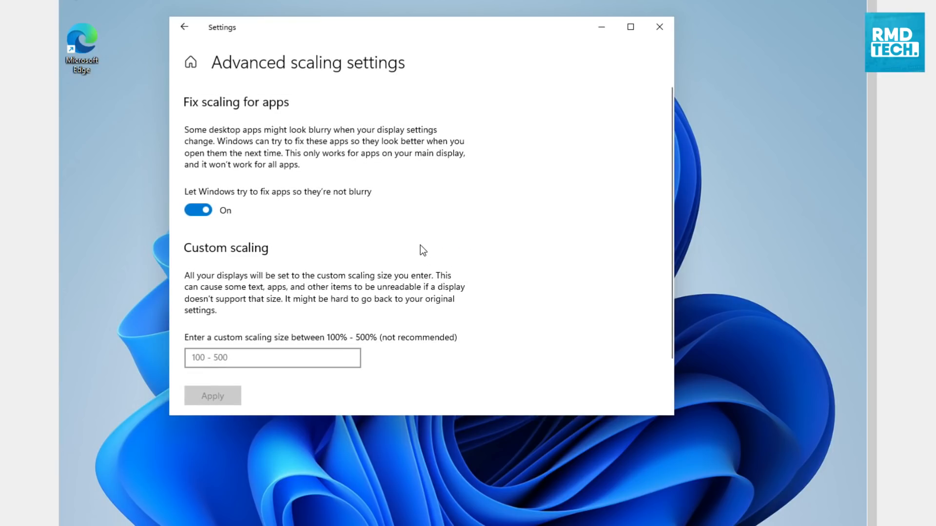
left_click(184, 27)
Set the display resolution to 1152 × 864
scroll(465, 339, "down", 2)
left_click(458, 365)
left_click(458, 357)
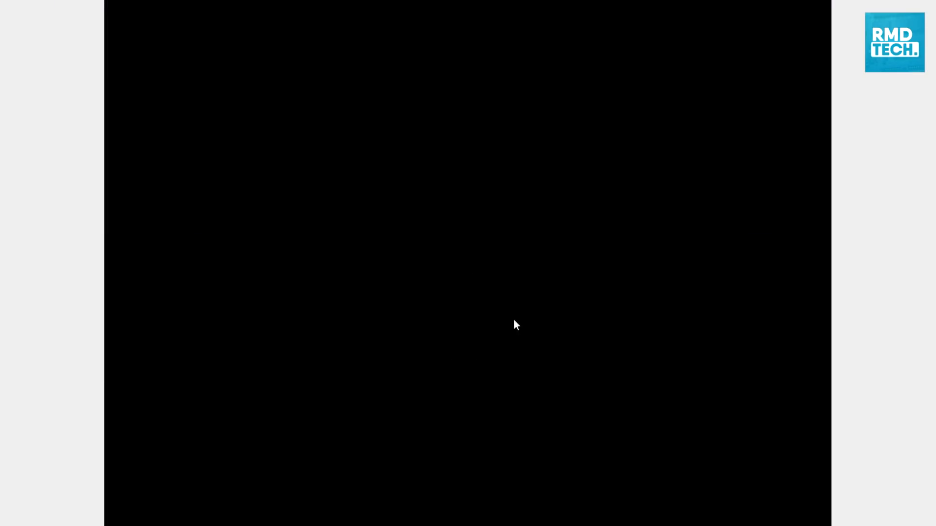